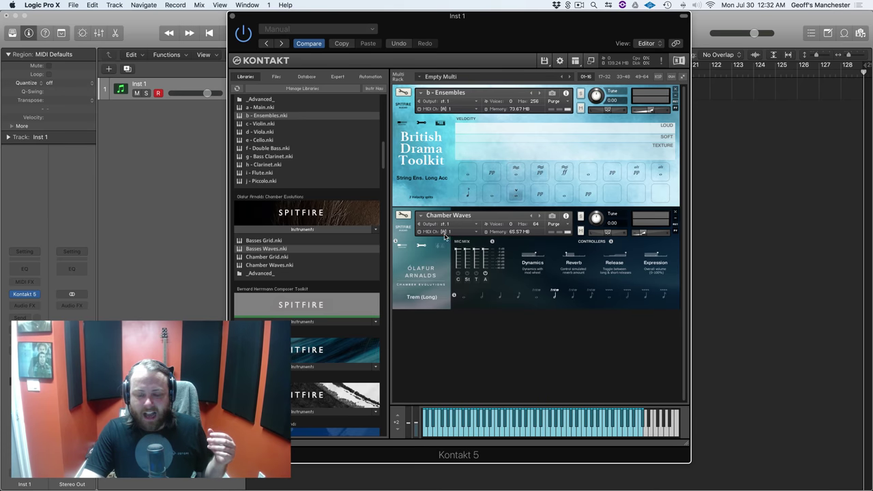
# Assign the Chamber Waves instrument to MIDI channel 1 on Port A.
pyautogui.click(476, 235)
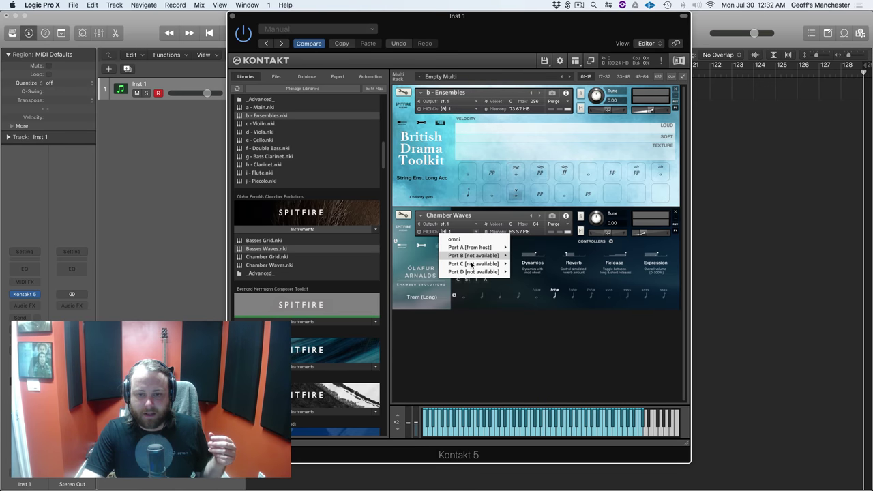
pyautogui.moveTo(491, 248)
pyautogui.click(530, 249)
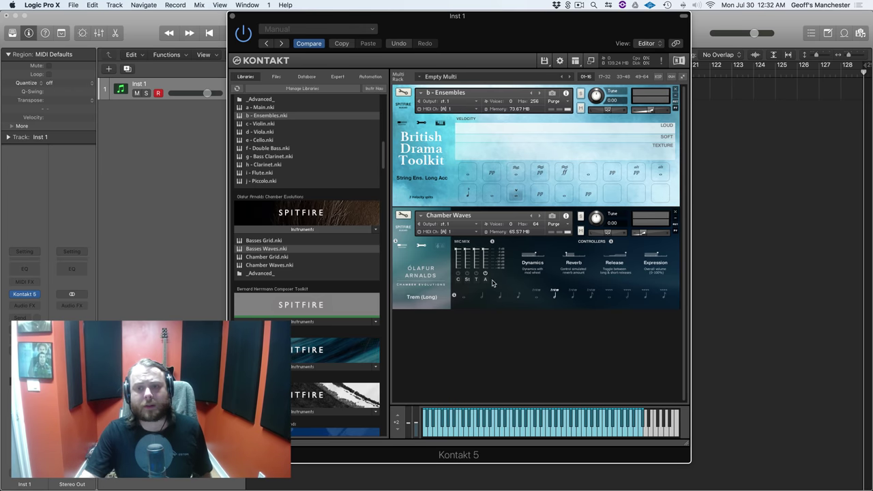
# Mute b - Ensembles and layer the Vib (Longest) and Normale (Longest) articulations onto Trem (Long) in Chamber Waves.
pyautogui.click(580, 109)
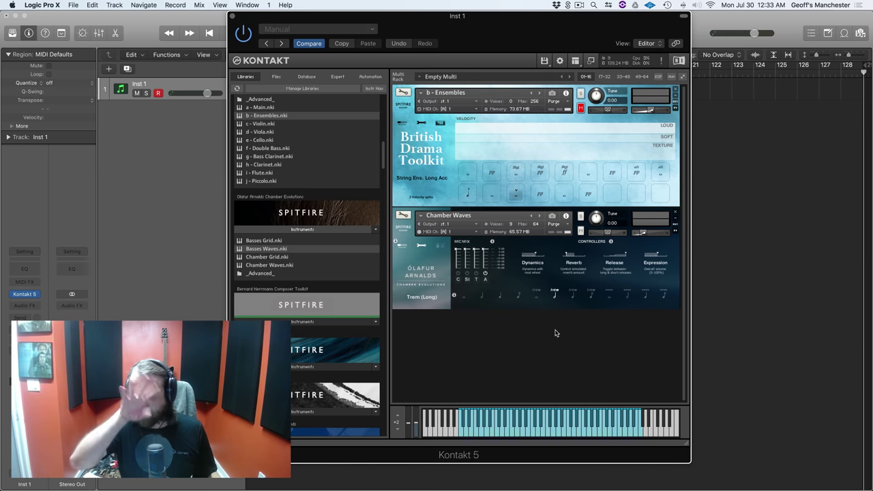
pyautogui.click(607, 298)
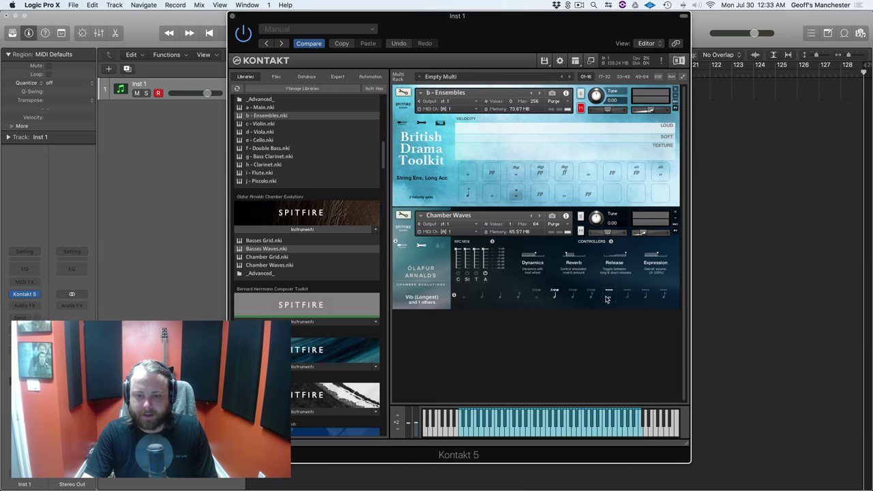
pyautogui.click(465, 298)
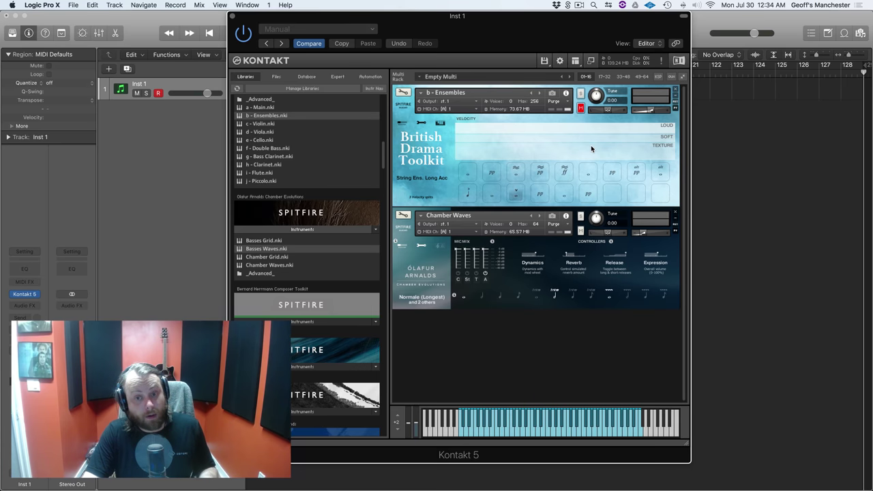
# Unmute b - Ensembles and audition it on its own by temporarily muting Chamber Waves.
pyautogui.click(580, 108)
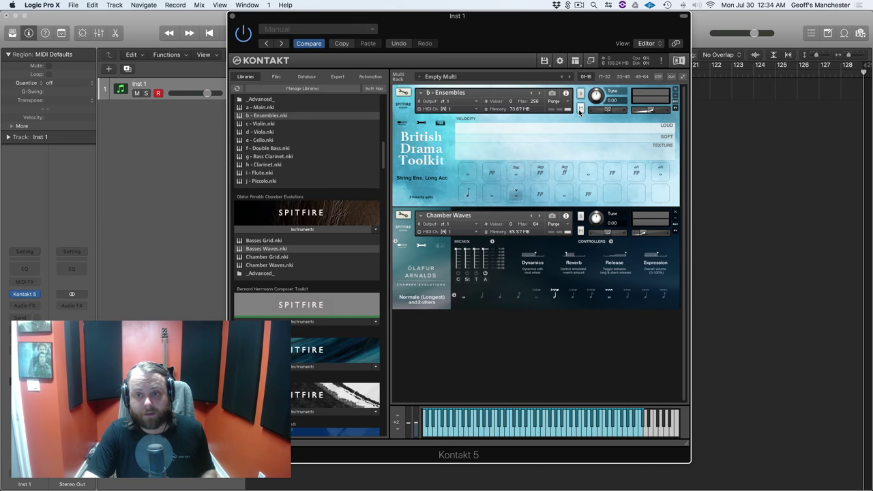
pyautogui.click(580, 231)
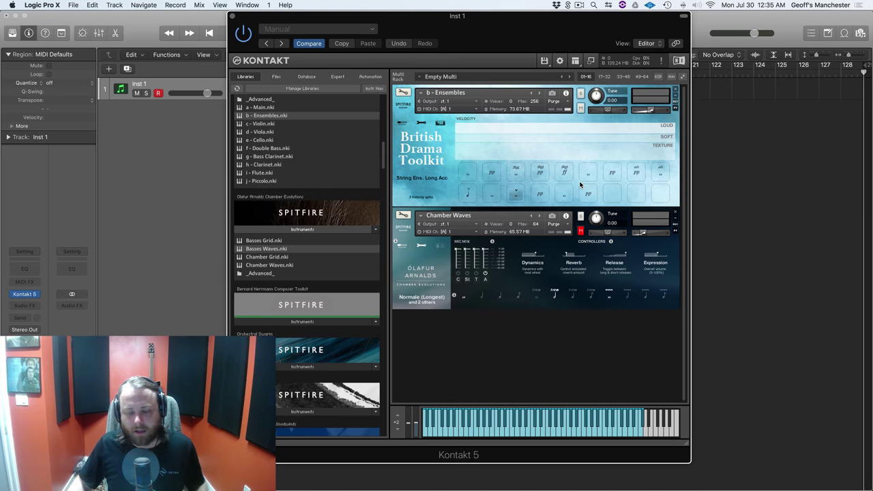
pyautogui.click(580, 231)
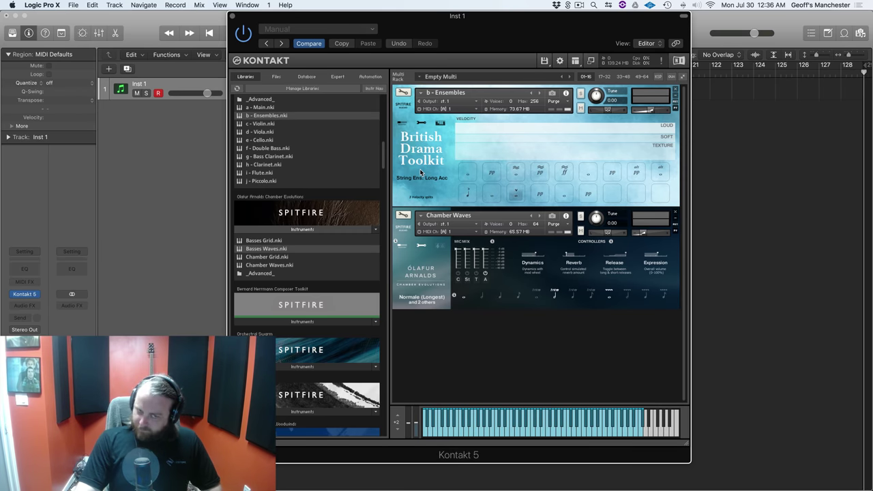
# Step through the bass and clarinet and the flute and piccolo articulations of b - Ensembles.
pyautogui.click(467, 174)
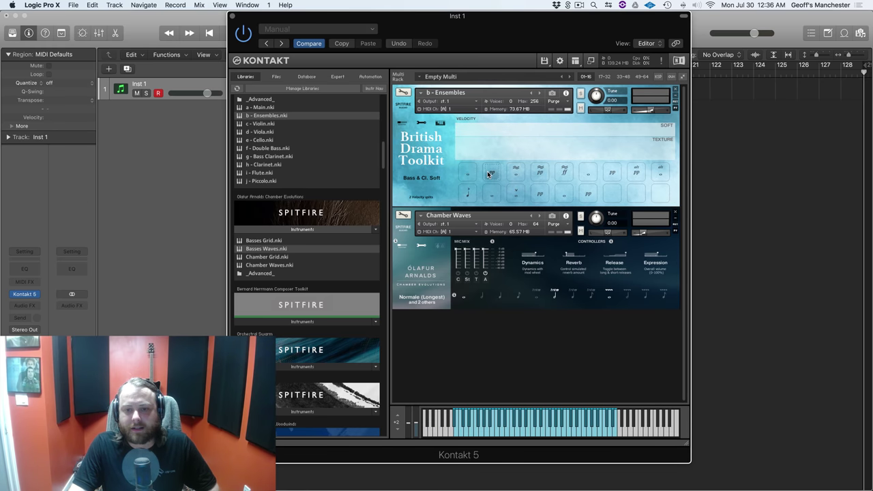
pyautogui.click(516, 173)
pyautogui.click(470, 175)
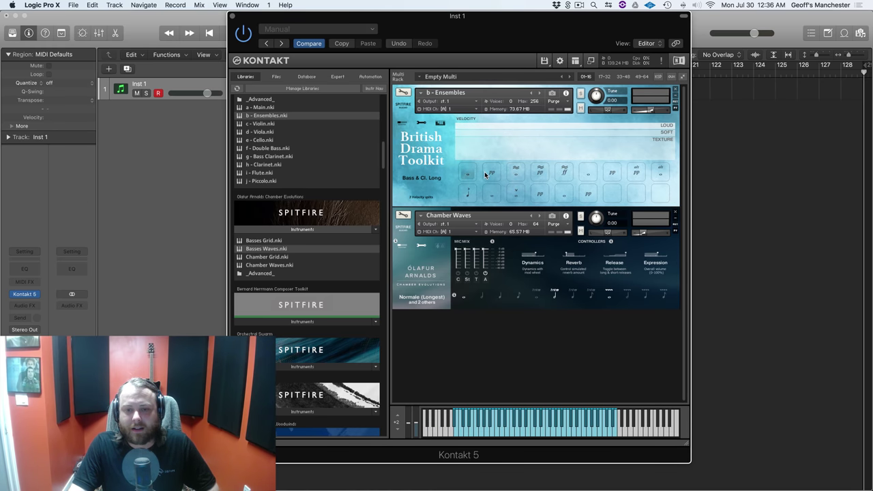
pyautogui.click(588, 173)
pyautogui.click(636, 173)
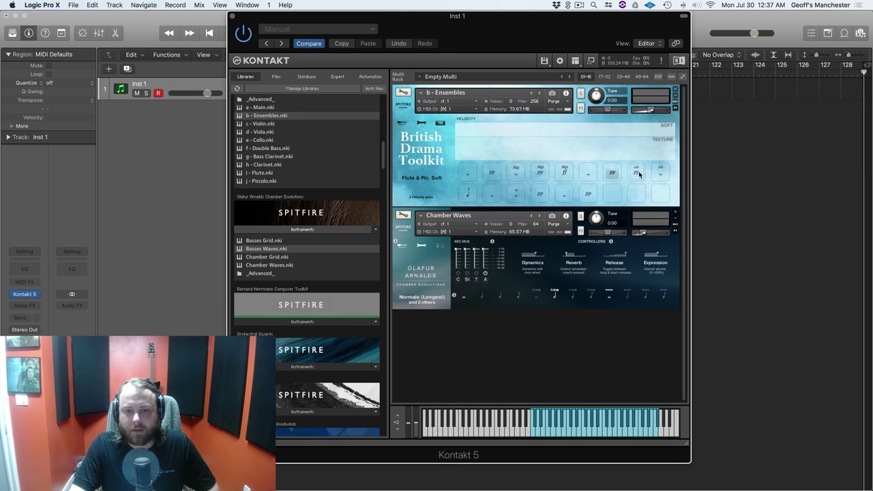
# Step through the string and woodwind ensemble articulations of b - Ensembles, ending on String Ens. Long Acc.
pyautogui.click(489, 198)
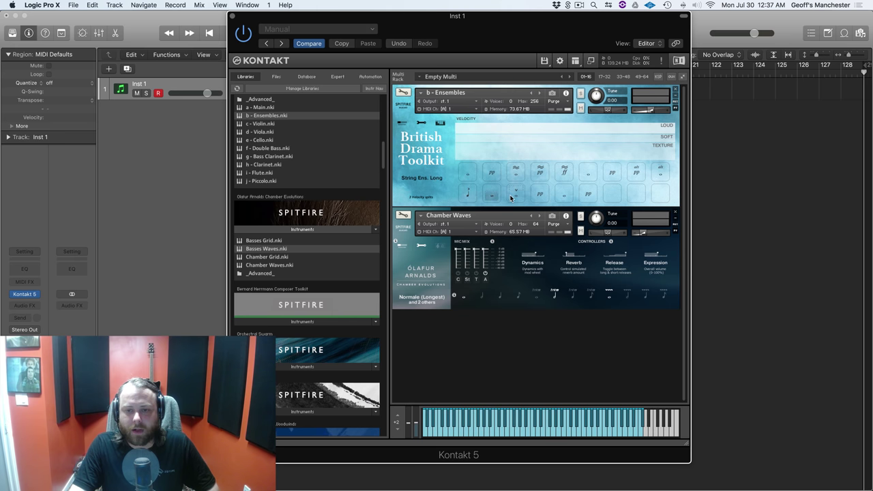
pyautogui.click(513, 197)
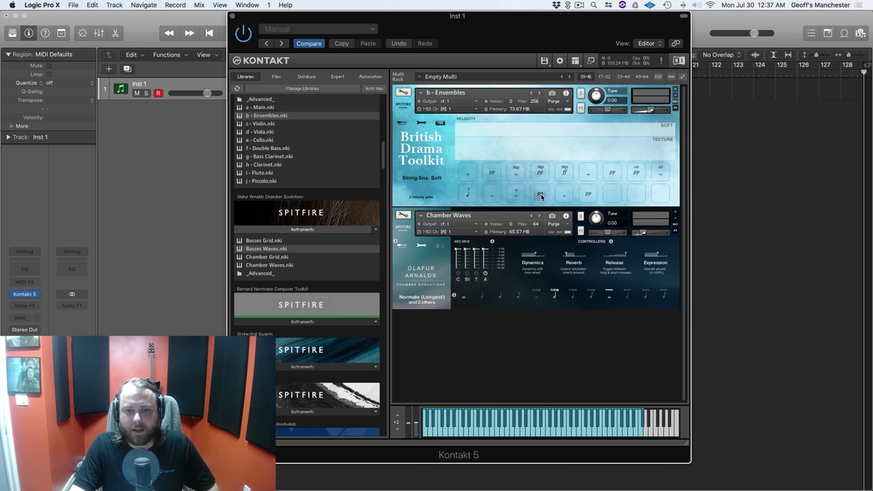
pyautogui.click(567, 197)
pyautogui.click(591, 196)
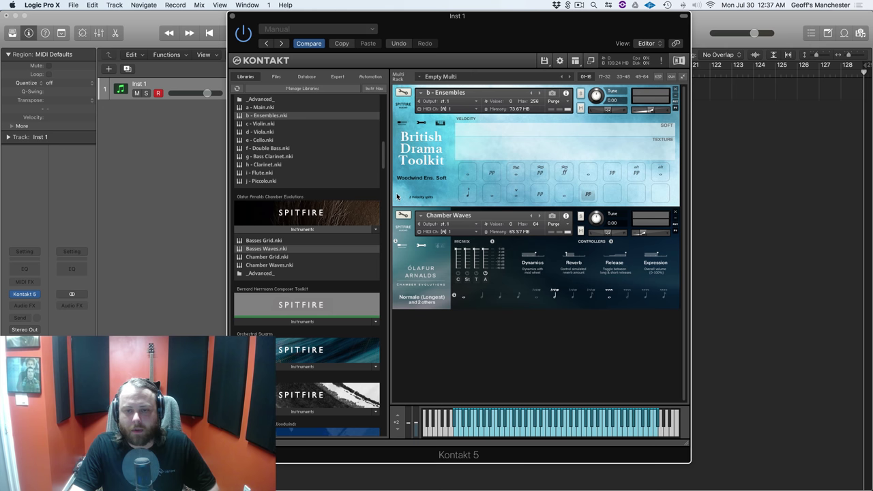
pyautogui.click(565, 198)
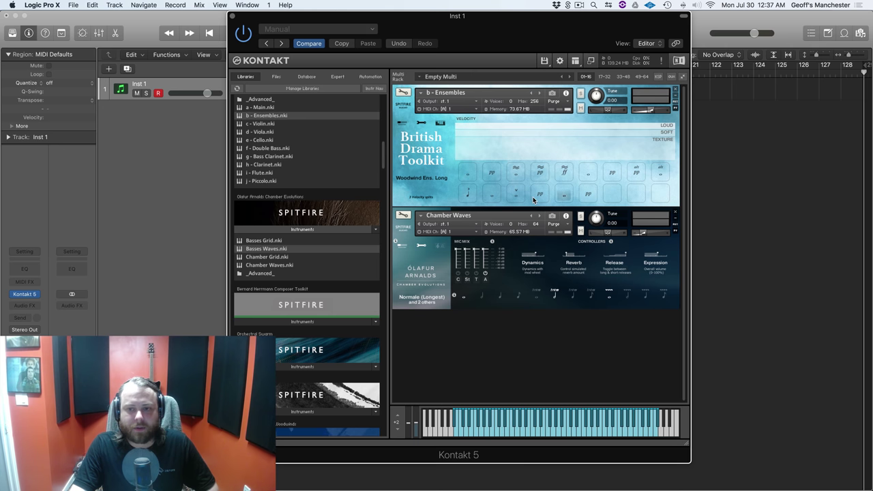
pyautogui.click(517, 197)
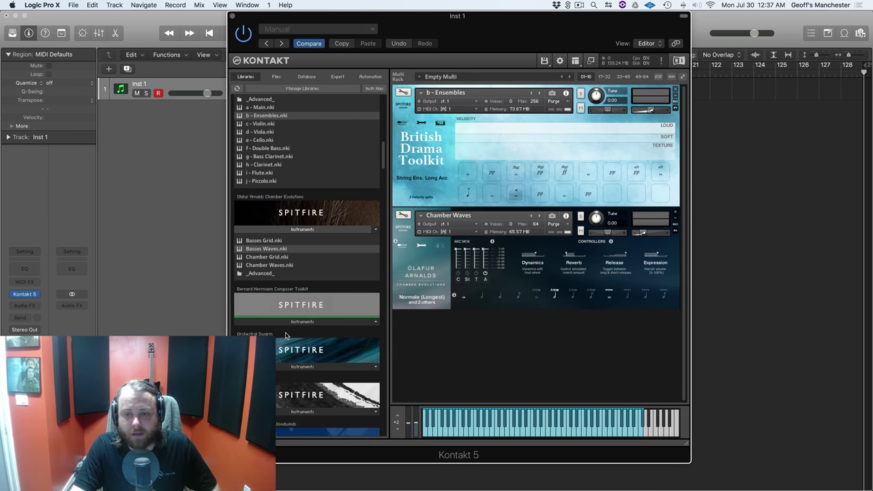
# Replace b - Ensembles in the rack with a - Main.nki and select its Tutti Long Wds Loud articulation.
pyautogui.scroll(1, 275, 176)
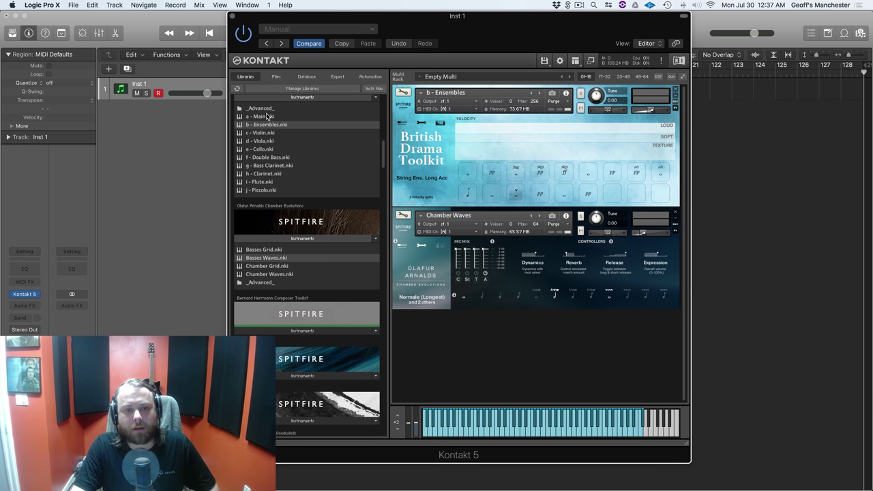
pyautogui.moveTo(268, 118); pyautogui.dragTo(518, 127)
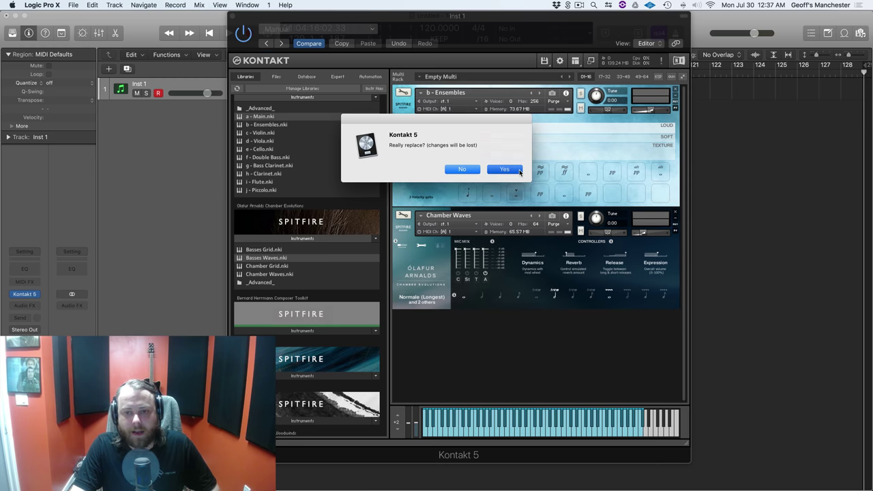
pyautogui.click(512, 168)
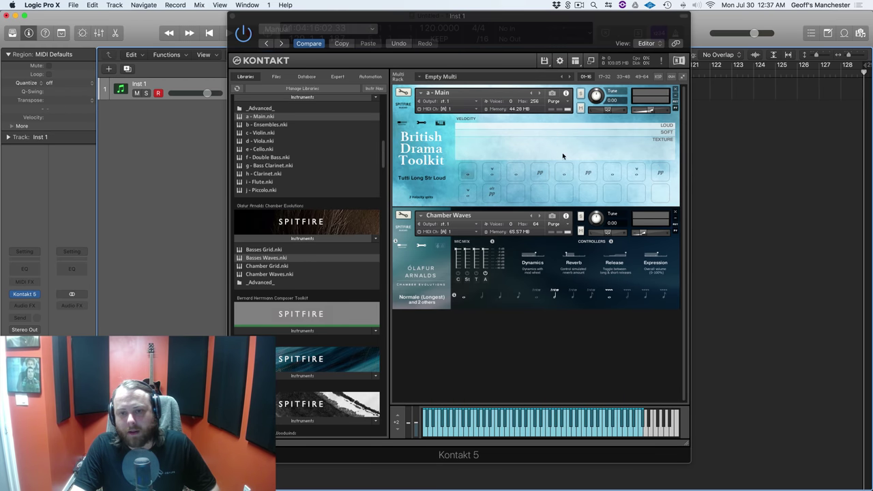
pyautogui.click(515, 171)
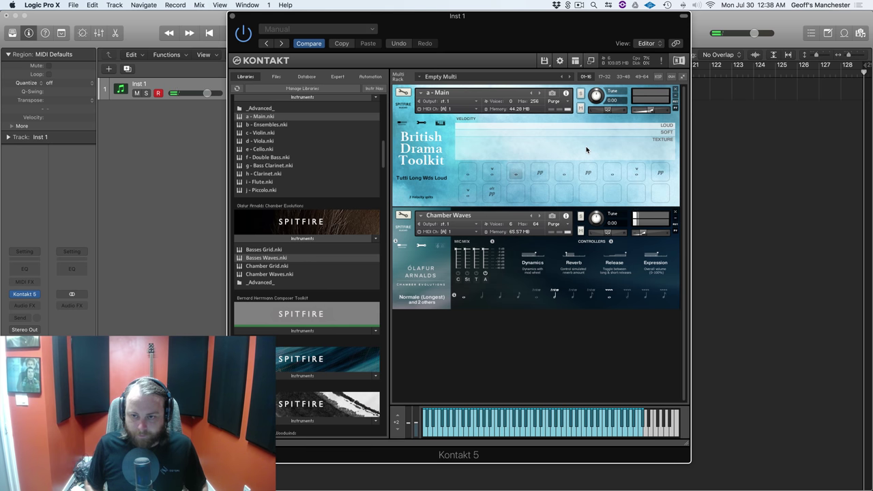
# Mute Chamber Waves and audition a - Main's articulations, including Tutti Long Str Loud, Tutti Long Wds Loud, Text Str. & Loud Wd. and Text Str. & Soft Wd.
pyautogui.click(580, 232)
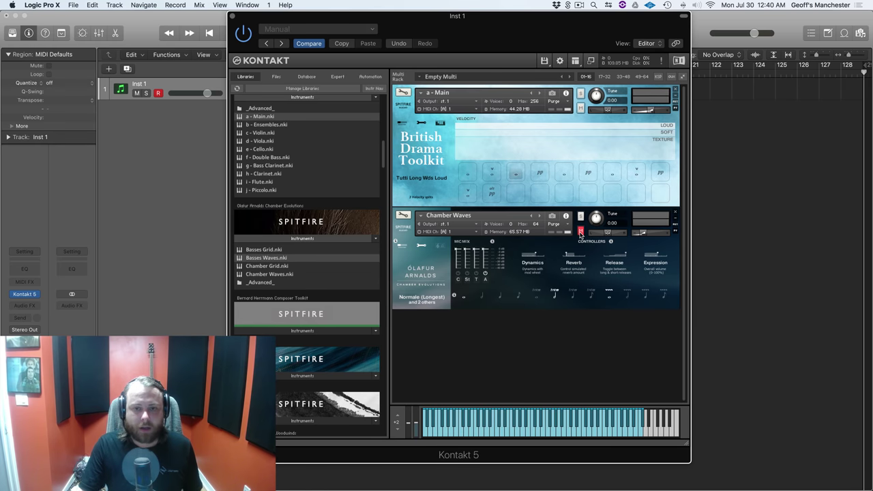
pyautogui.click(469, 173)
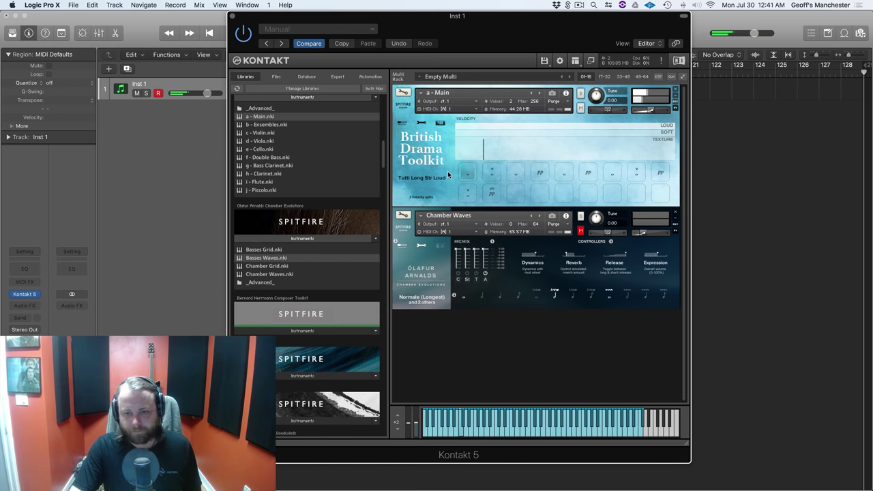
pyautogui.click(514, 174)
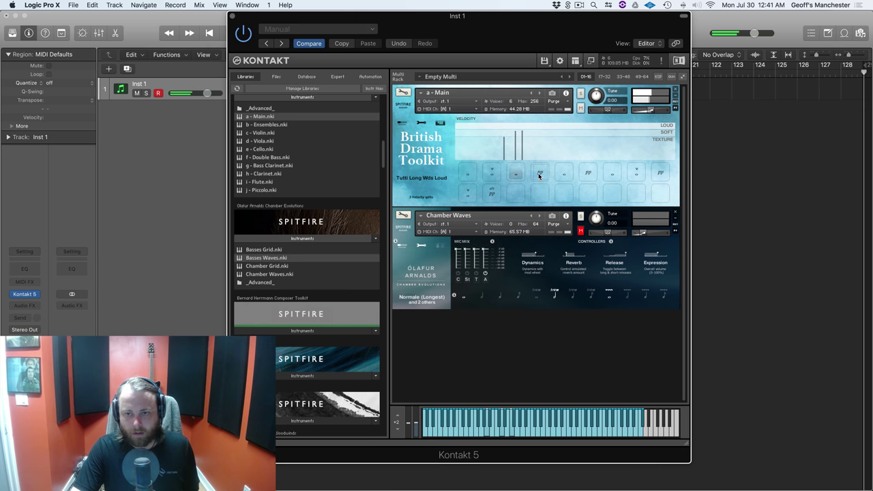
pyautogui.click(564, 174)
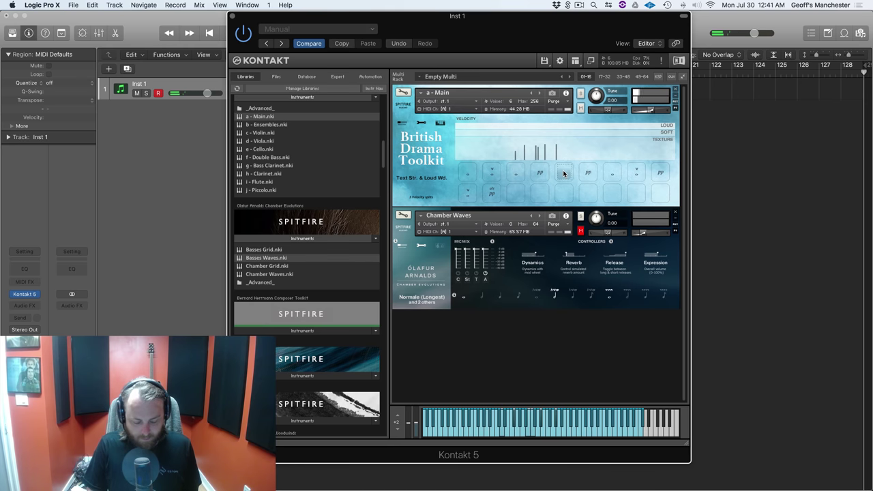
pyautogui.click(564, 174)
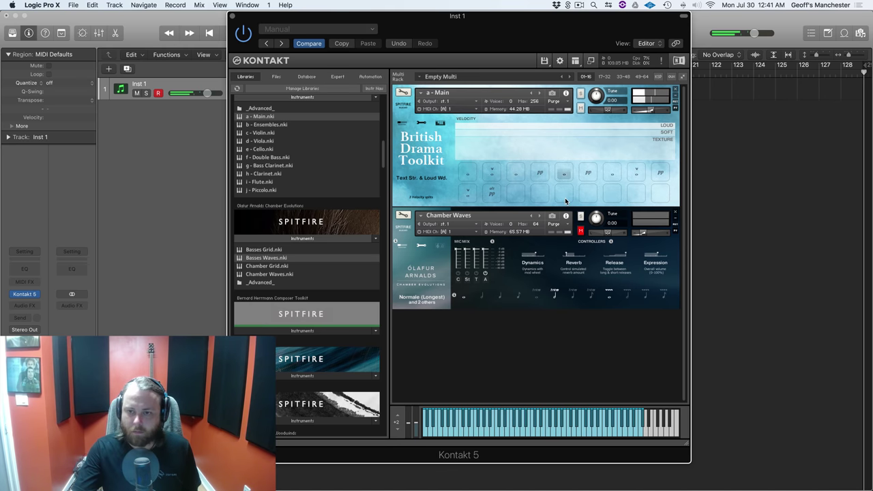
pyautogui.click(589, 174)
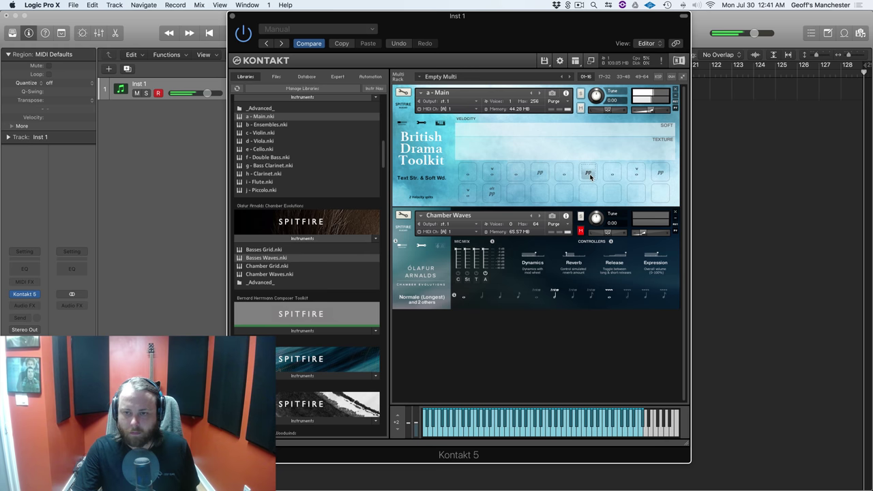
pyautogui.click(607, 177)
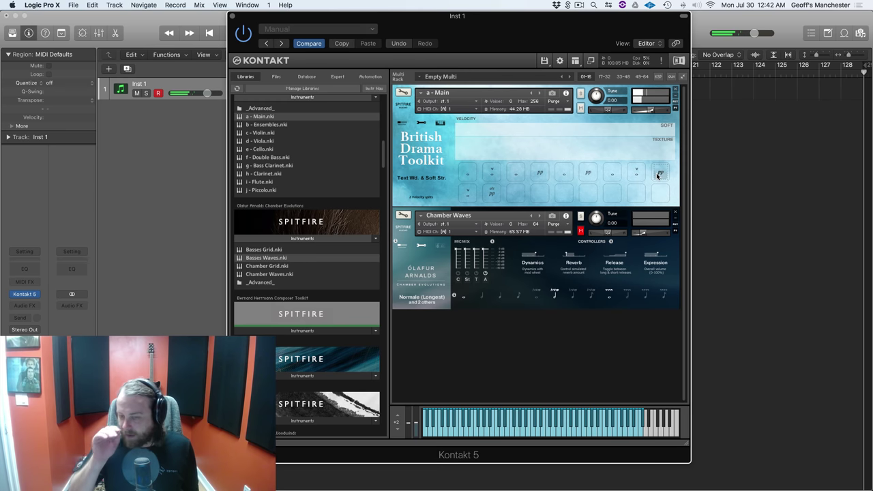
# Replace a - Main in the rack with b - Ensembles.nki, discarding its changes.
pyautogui.click(262, 127)
pyautogui.moveTo(376, 127); pyautogui.dragTo(532, 129)
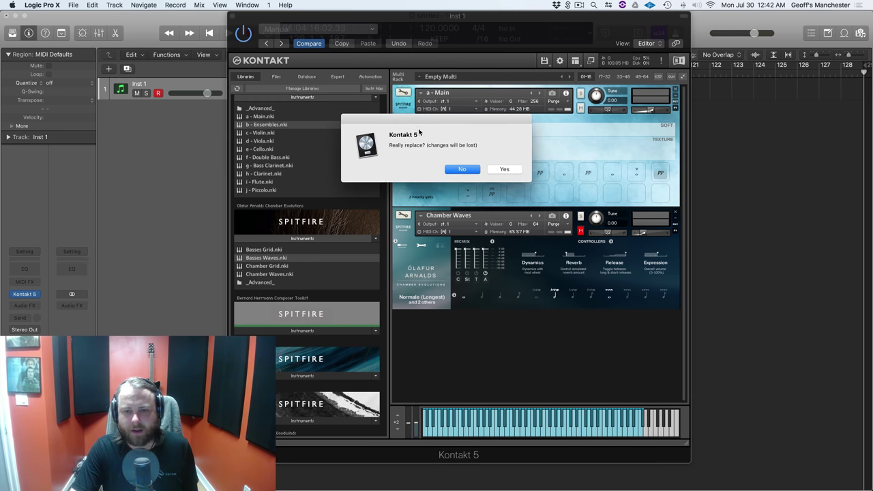
pyautogui.click(503, 170)
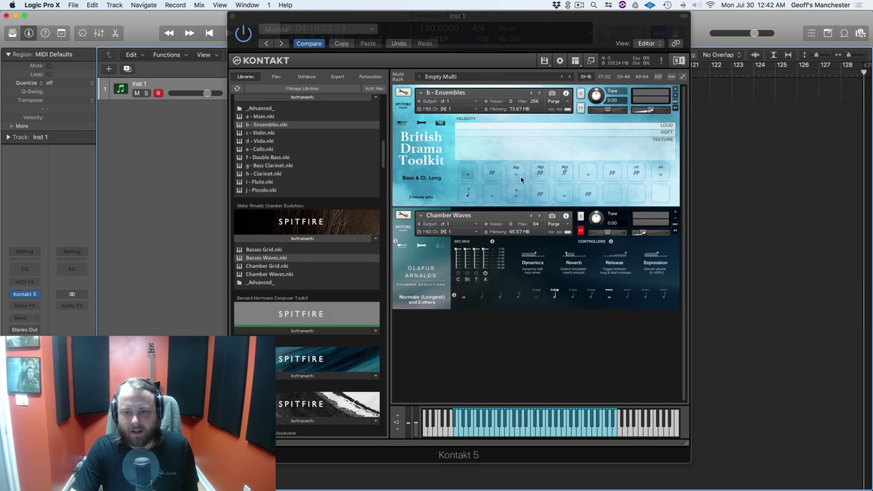
# Audition b - Ensembles articulations including String Ens. Long Acc, Woodwind Ens. Soft and Long, and Flute & Pic. Soft, ending on Bass & Cl. Chatter.
pyautogui.click(520, 176)
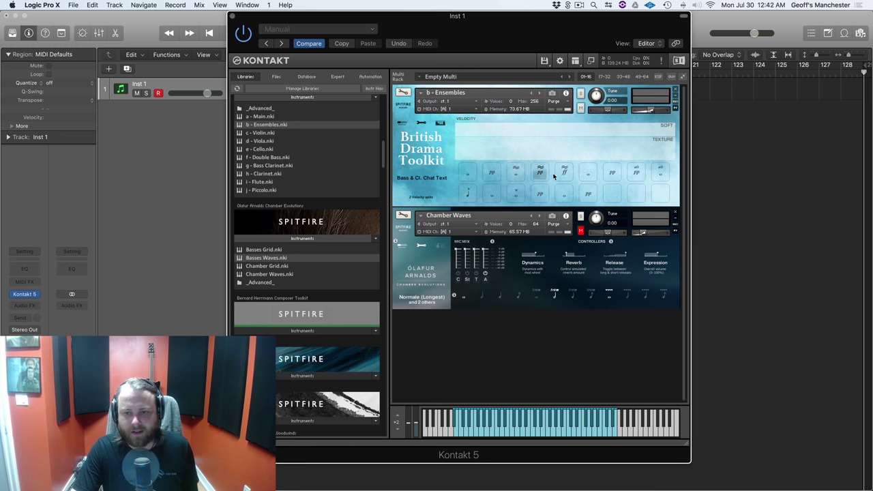
pyautogui.click(564, 173)
pyautogui.click(517, 193)
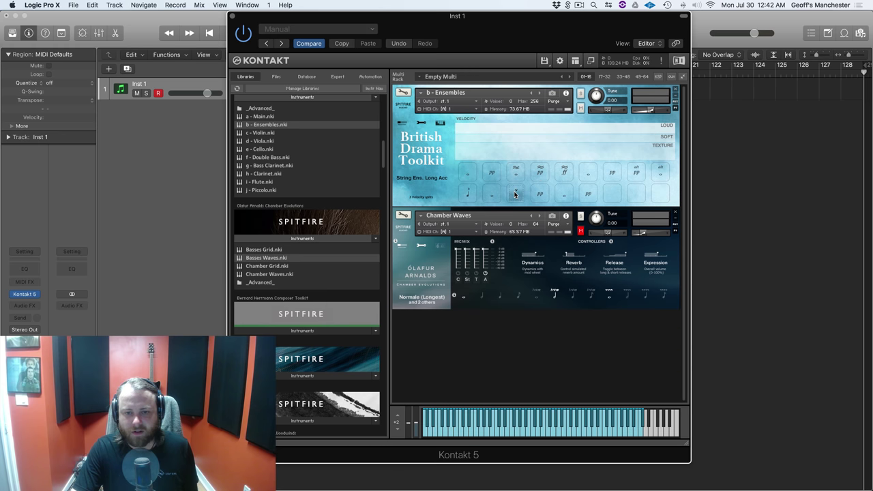
pyautogui.click(586, 194)
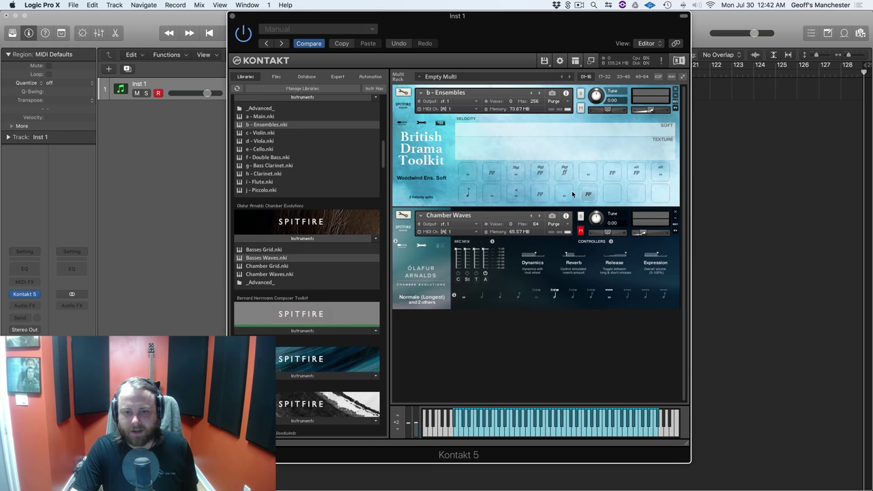
pyautogui.click(562, 195)
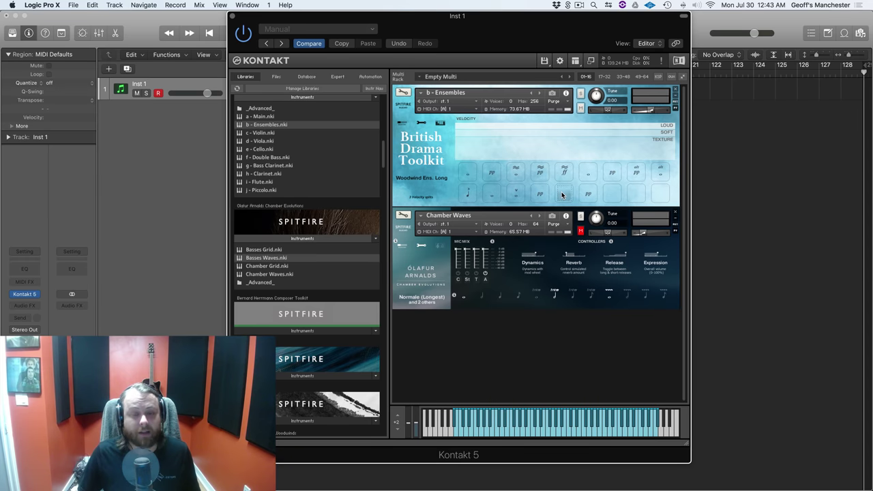
pyautogui.click(611, 174)
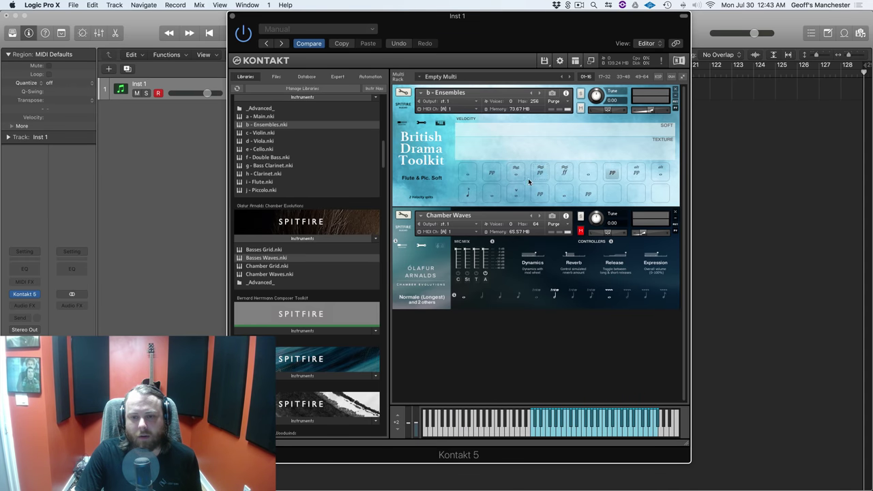
pyautogui.click(518, 175)
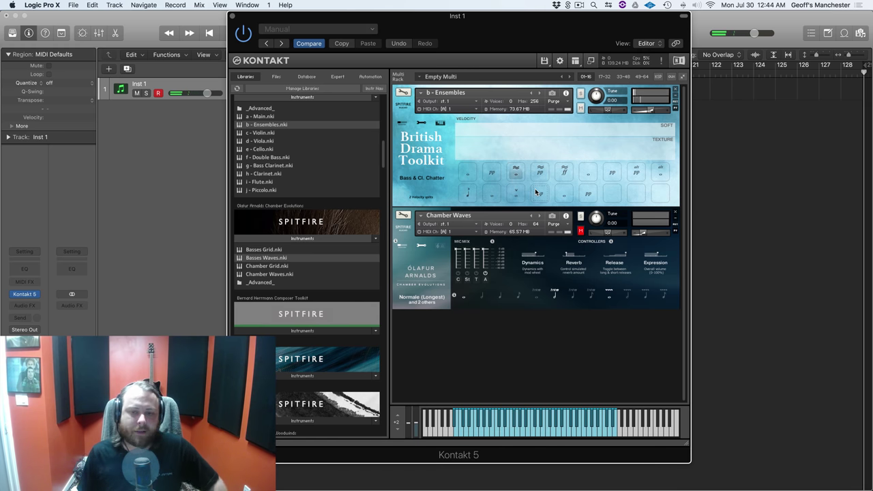
# Select the Bass & Cl. Long articulation in the b - Ensembles patch.
pyautogui.click(469, 174)
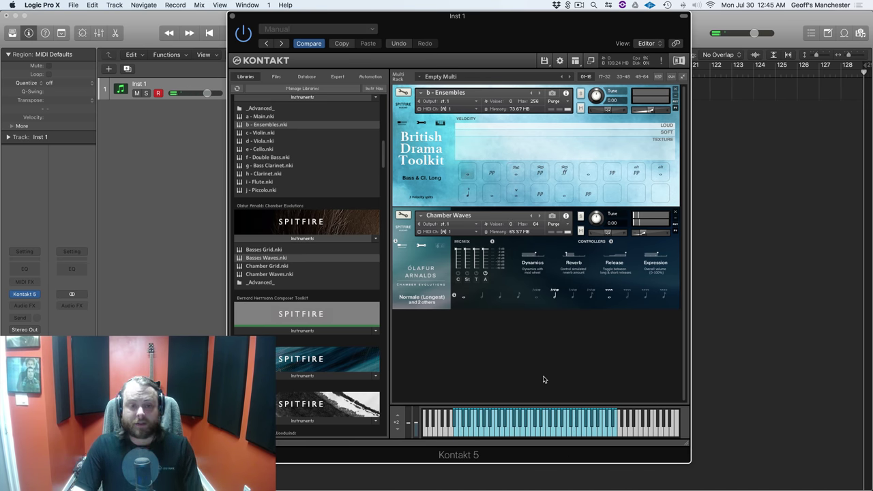
# Look through the British Drama Toolkit's _Advanced_ folder and its Accented patches, and return to the main instrument list.
pyautogui.scroll(3, 285, 171)
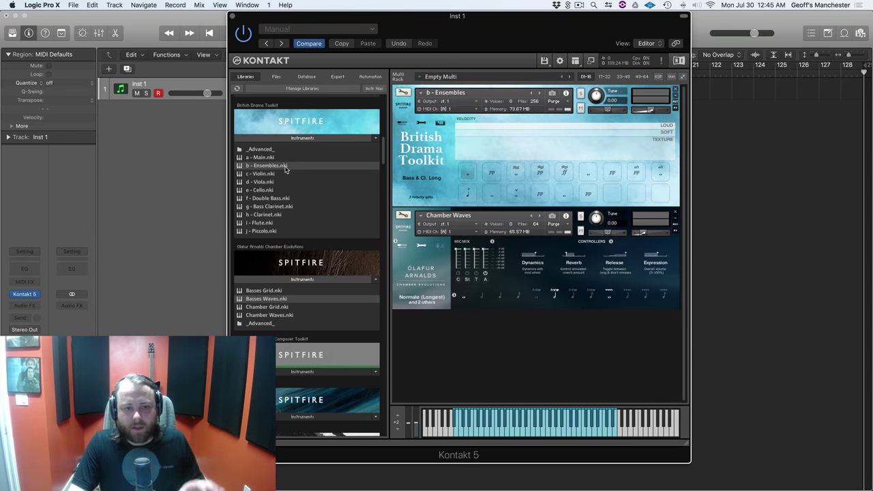
pyautogui.doubleClick(270, 151)
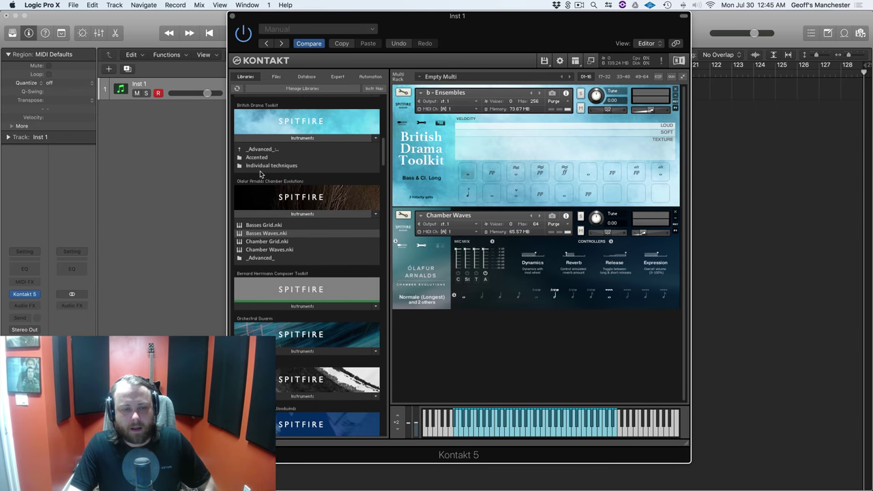
pyautogui.doubleClick(257, 158)
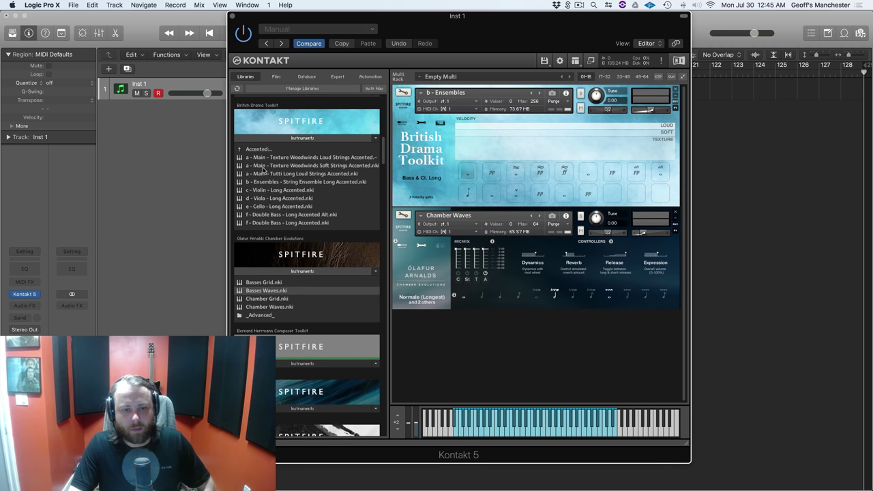
pyautogui.click(258, 150)
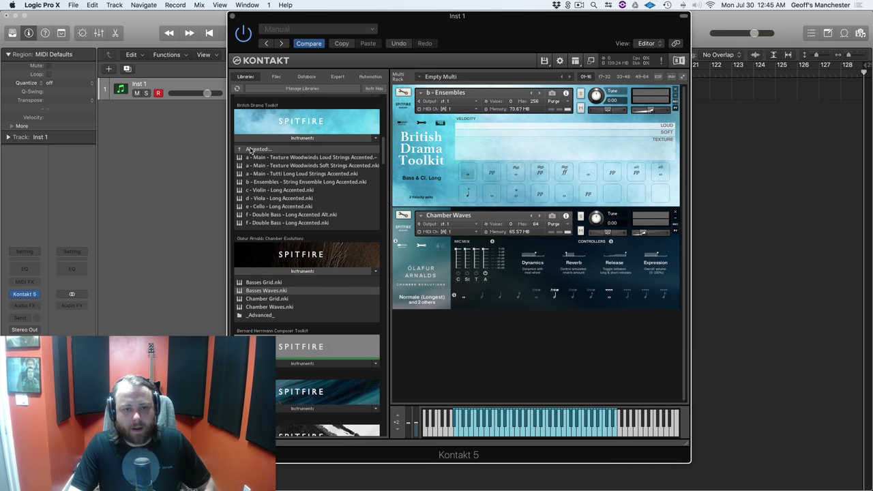
pyautogui.doubleClick(252, 150)
pyautogui.doubleClick(257, 150)
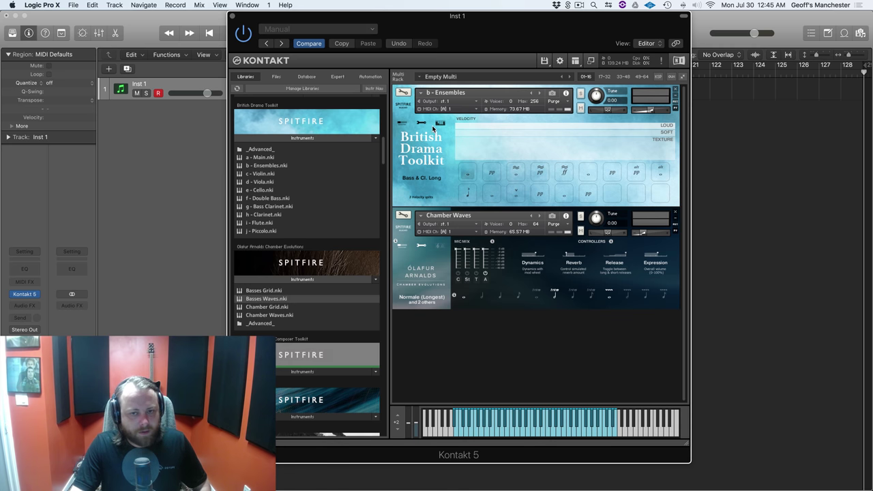
# Examine b - Ensembles' general and advanced control views, ending on the velocity response curve in the advanced view.
pyautogui.click(419, 124)
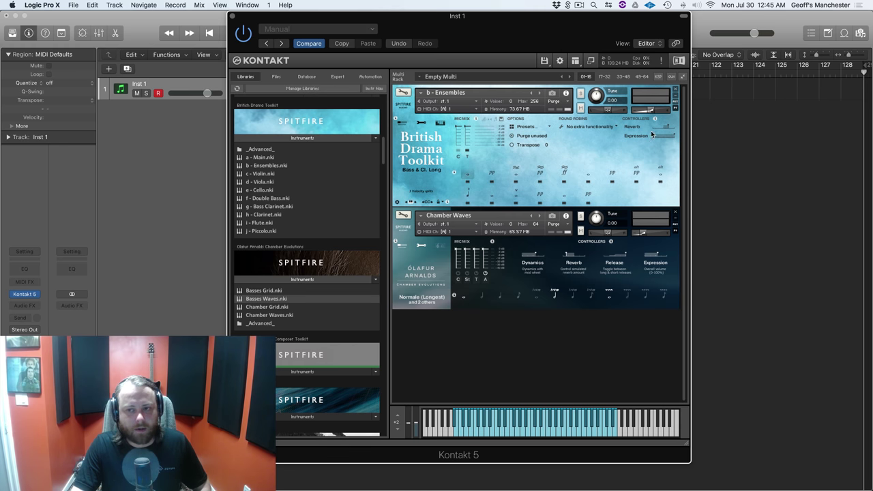
pyautogui.click(406, 125)
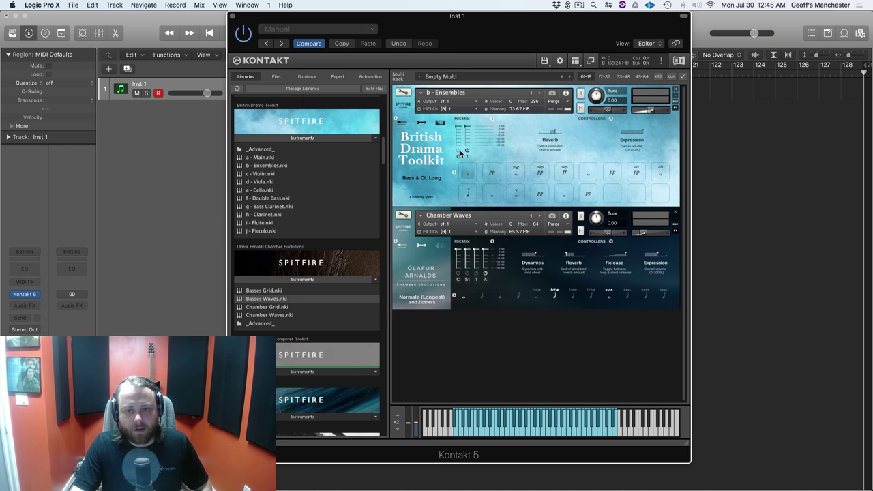
pyautogui.click(422, 124)
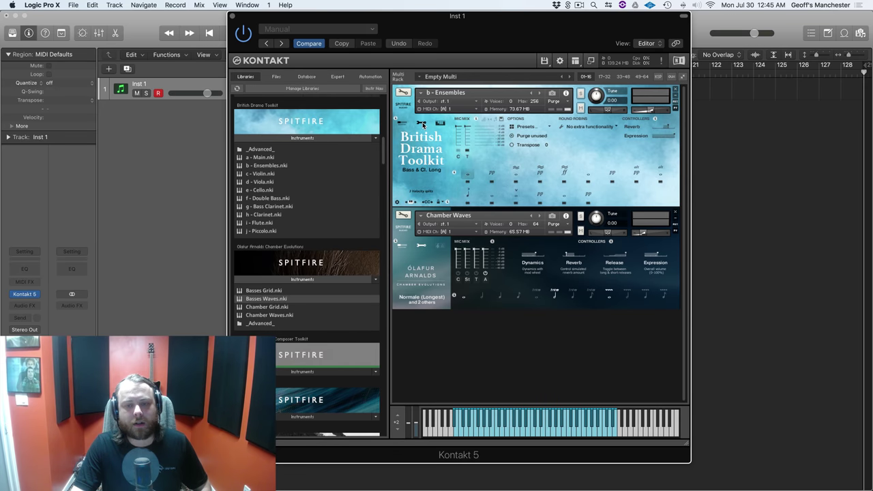
pyautogui.click(483, 121)
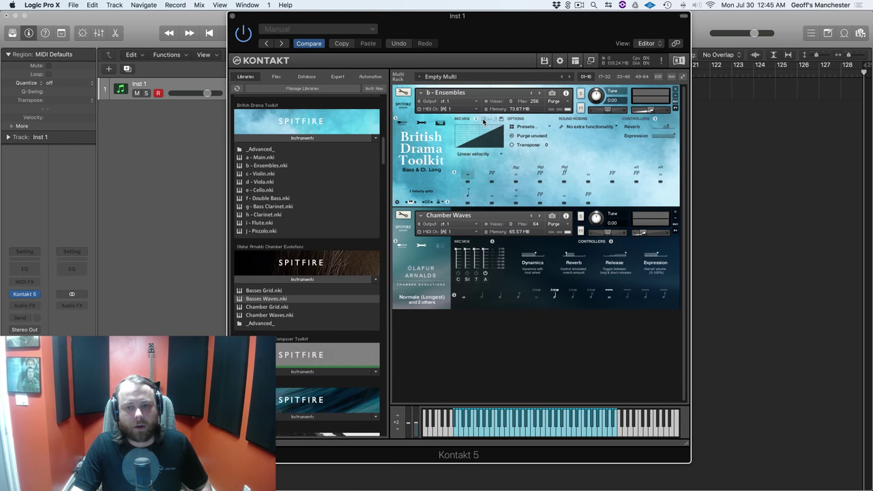
# Try a hand-drawn Custom Curve for b - Ensembles' velocity response and return it to Linear velocity.
pyautogui.click(499, 157)
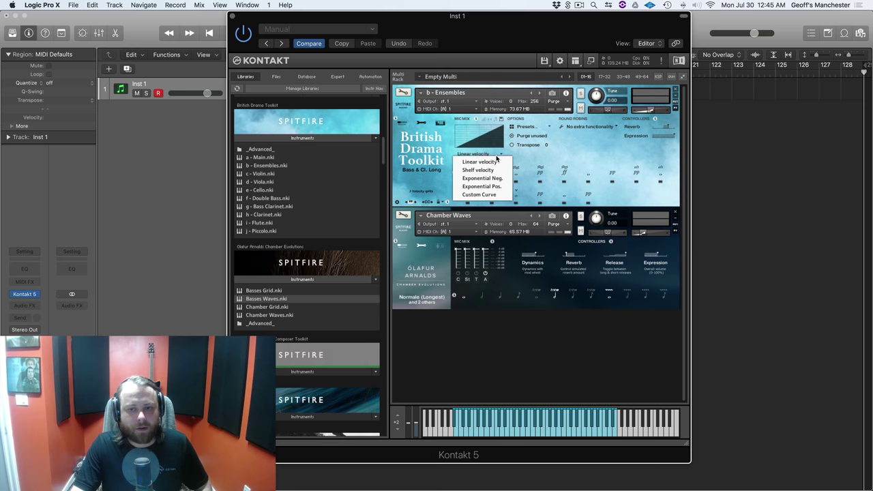
pyautogui.click(496, 197)
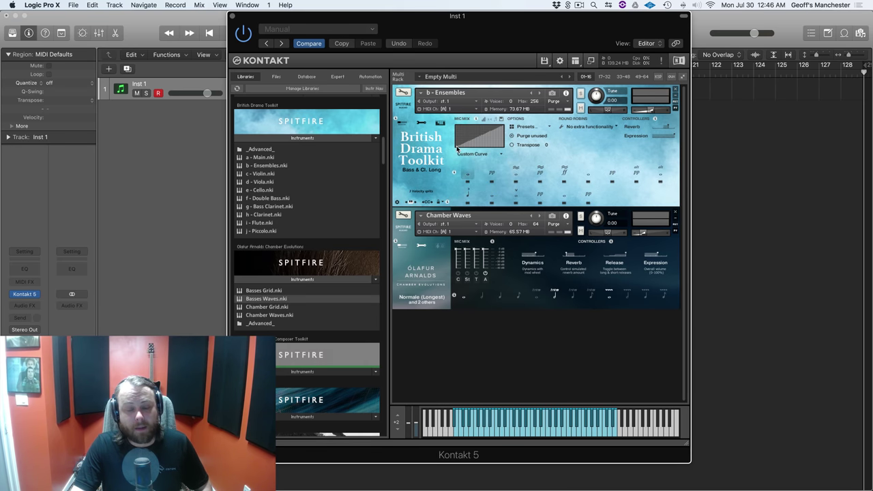
pyautogui.moveTo(457, 149)
pyautogui.mouseDown()
pyautogui.moveTo(488, 138)
pyautogui.moveTo(487, 126)
pyautogui.moveTo(509, 126)
pyautogui.mouseUp()
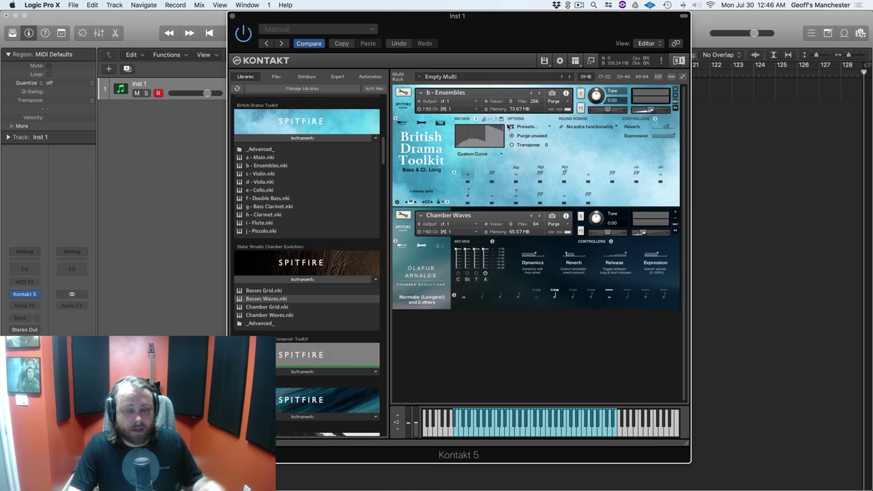
pyautogui.click(502, 153)
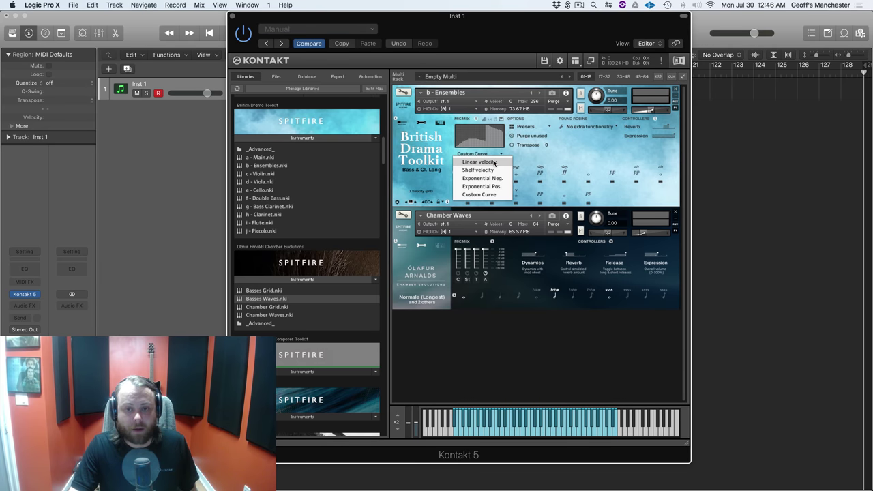
pyautogui.click(477, 162)
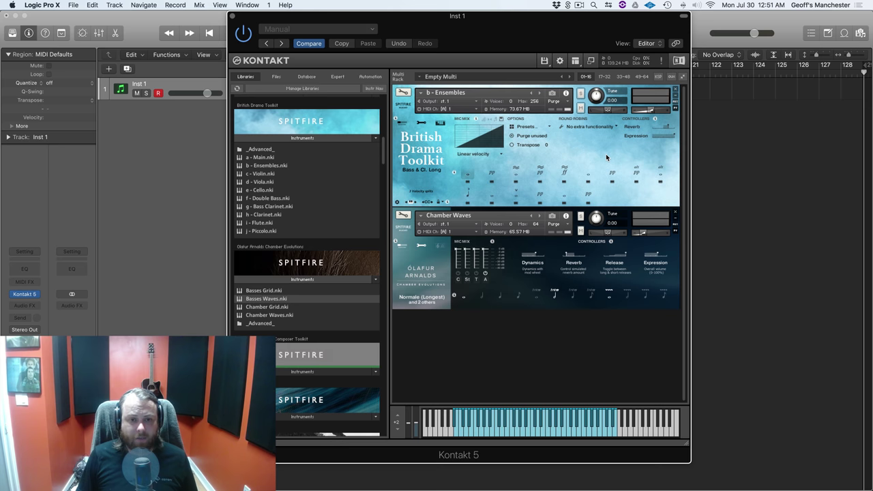
# Collapse the British Drama Toolkit and Olafur Arnalds Chamber Evolutions instrument lists and look through the other installed Spitfire and orchestral libraries.
pyautogui.click(335, 140)
pyautogui.click(313, 185)
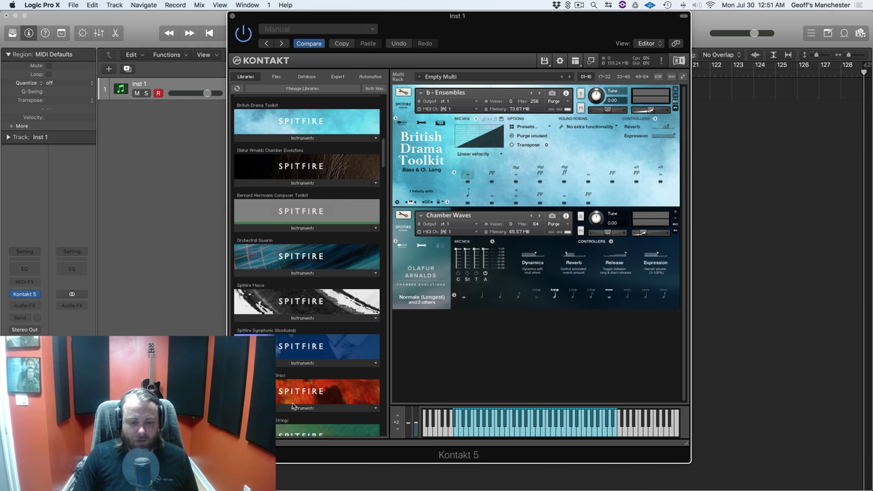
pyautogui.scroll(-5, 308, 404)
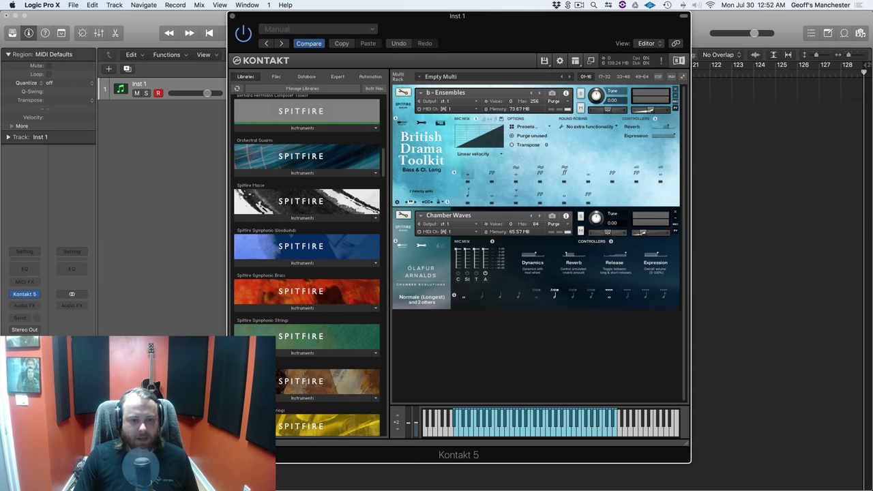
pyautogui.scroll(-15, 283, 332)
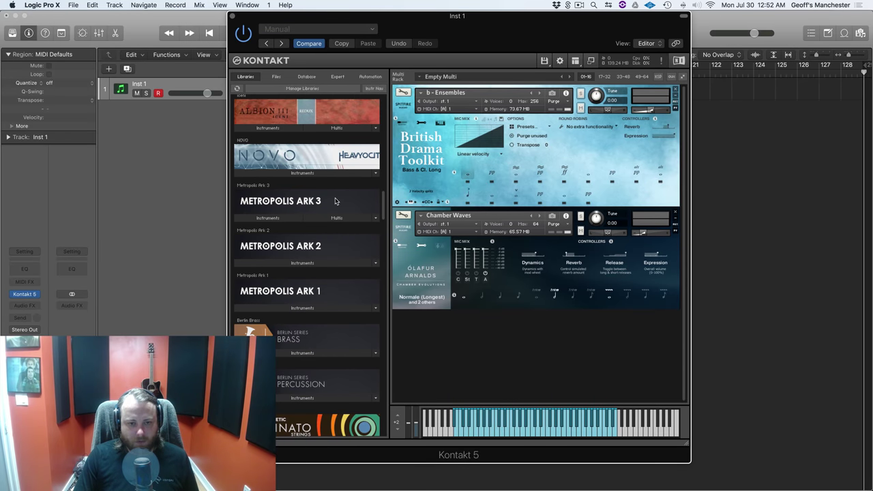
pyautogui.scroll(2, 345, 301)
pyautogui.scroll(5, 345, 301)
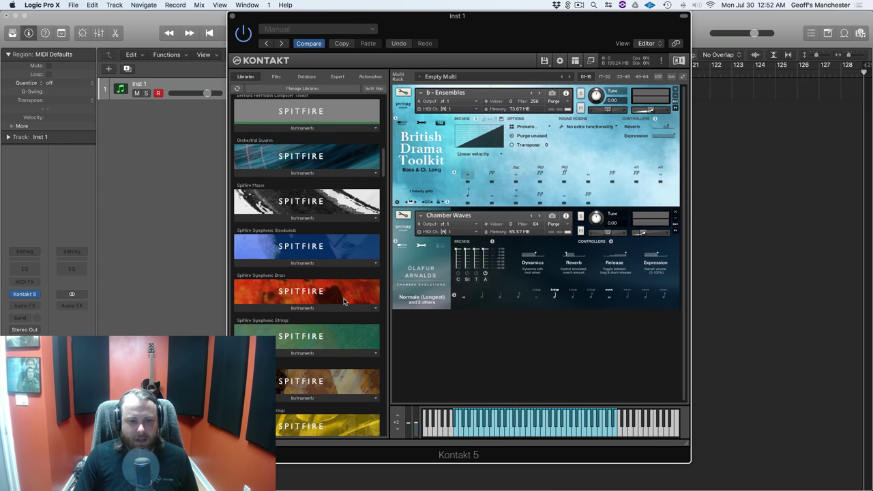
pyautogui.scroll(-2, 345, 301)
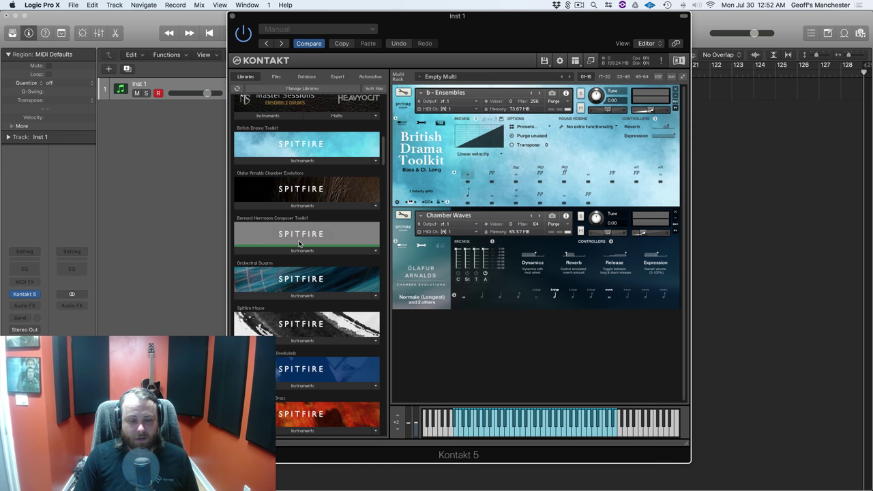
pyautogui.scroll(-4, 293, 236)
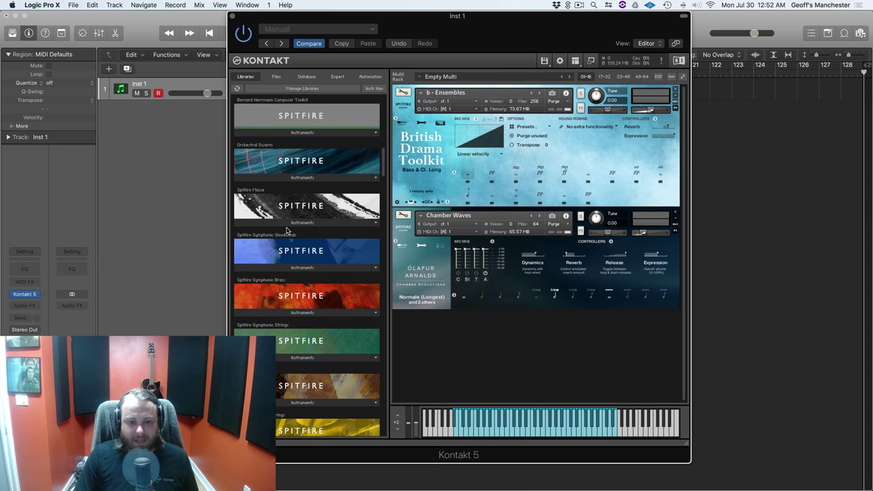
pyautogui.scroll(1, 289, 231)
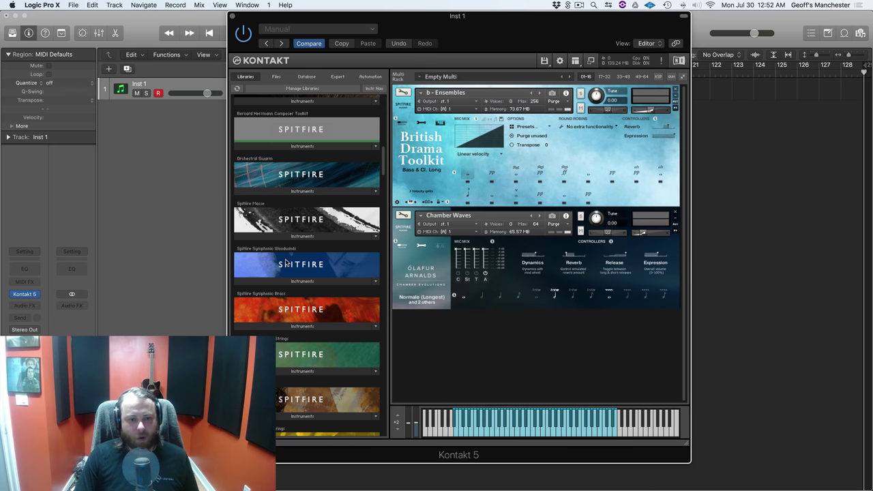
pyautogui.scroll(-7, 286, 263)
pyautogui.scroll(-1, 285, 263)
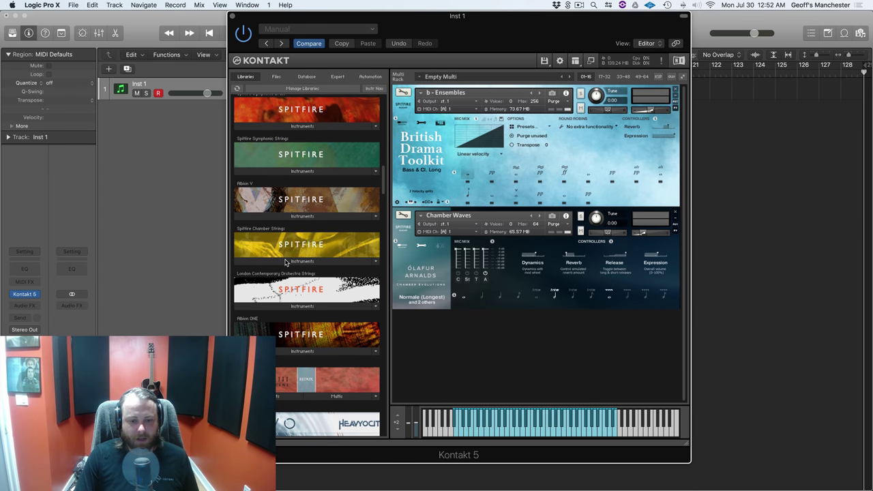
pyautogui.scroll(2, 296, 270)
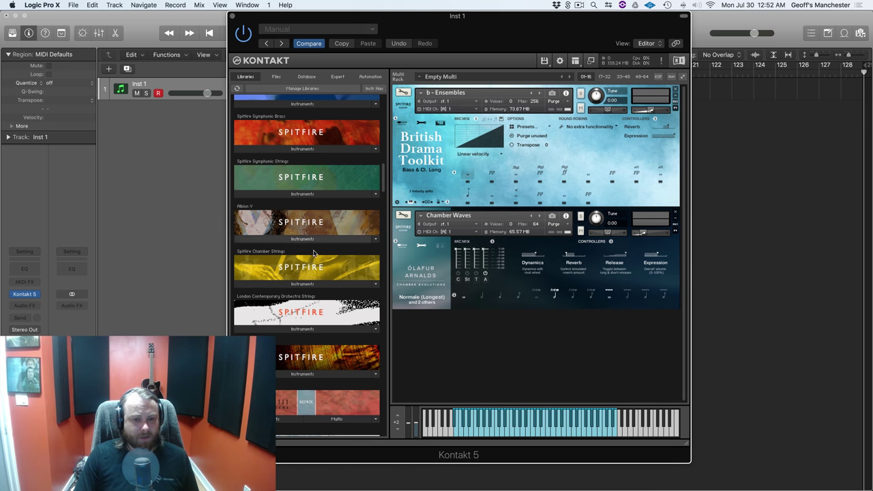
pyautogui.scroll(5, 292, 265)
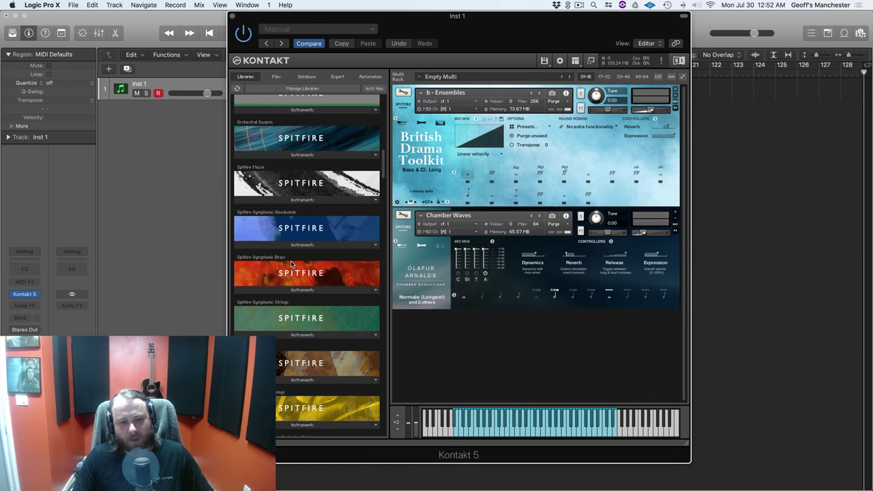
pyautogui.scroll(2, 291, 263)
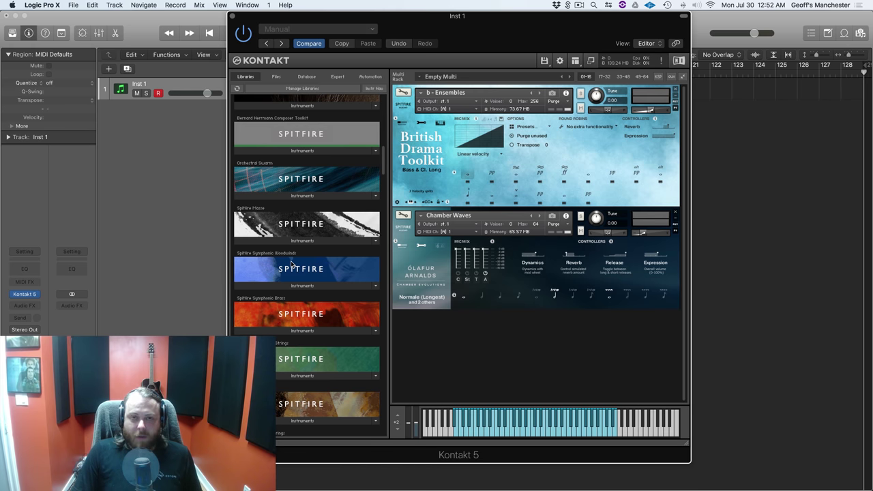
pyautogui.scroll(2, 291, 263)
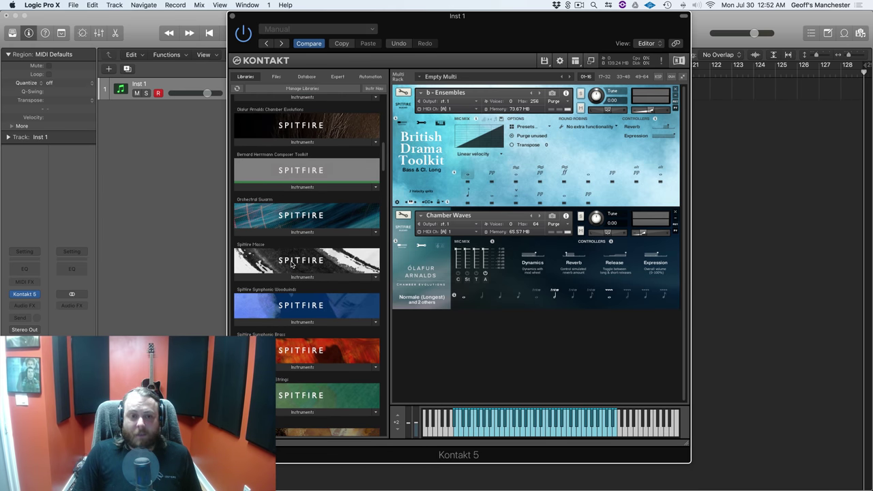